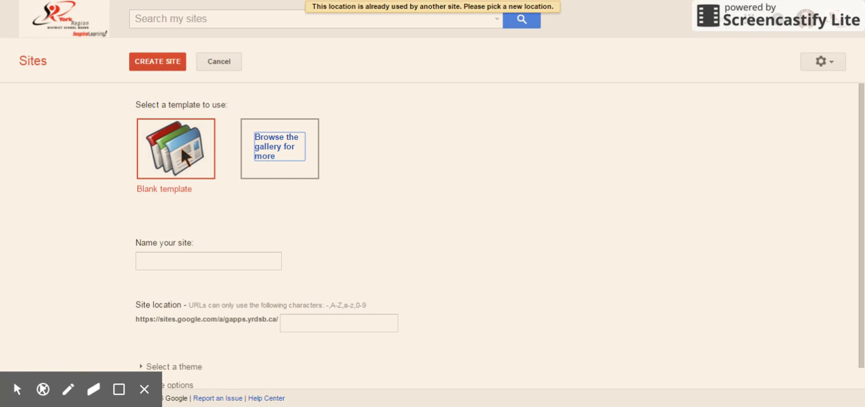
# - Browse the Business collaboration templates in the site template gallery, close it and select the Blank template
pyautogui.click(294, 148)
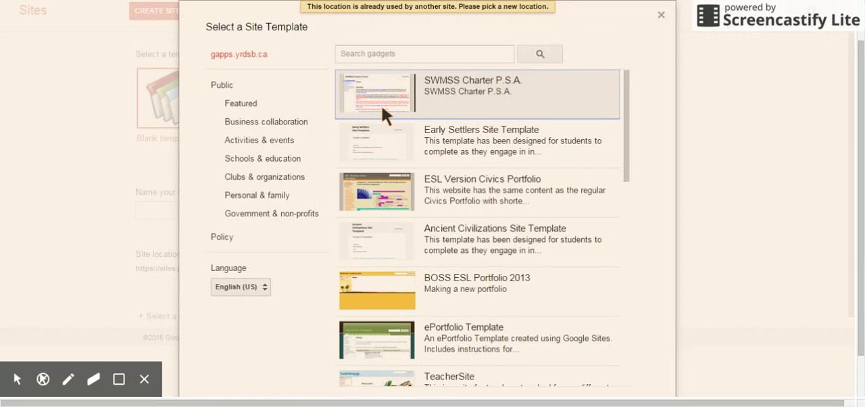
pyautogui.click(295, 118)
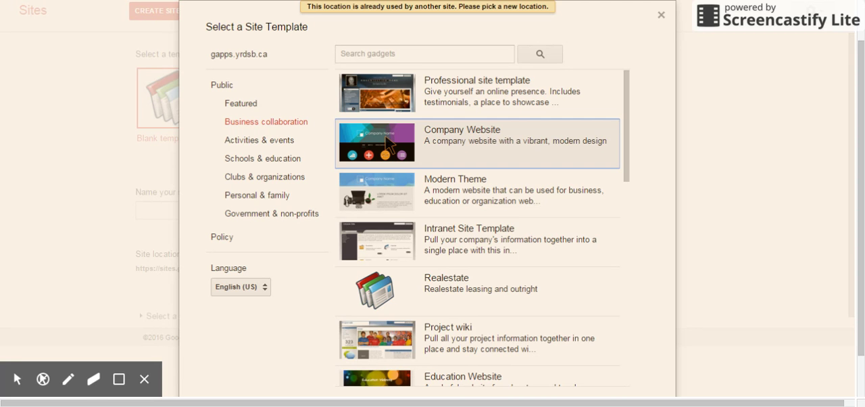
pyautogui.click(661, 15)
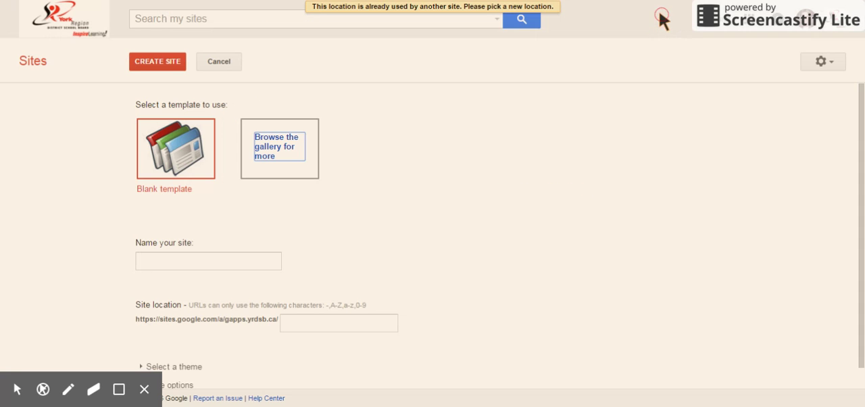
pyautogui.click(170, 154)
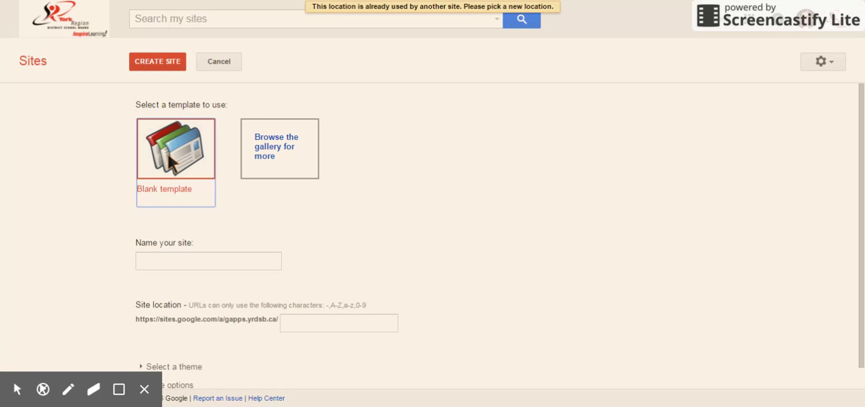
# - Expand the theme choices for the new site and look through the available themes
pyautogui.scroll(-1, 170, 161)
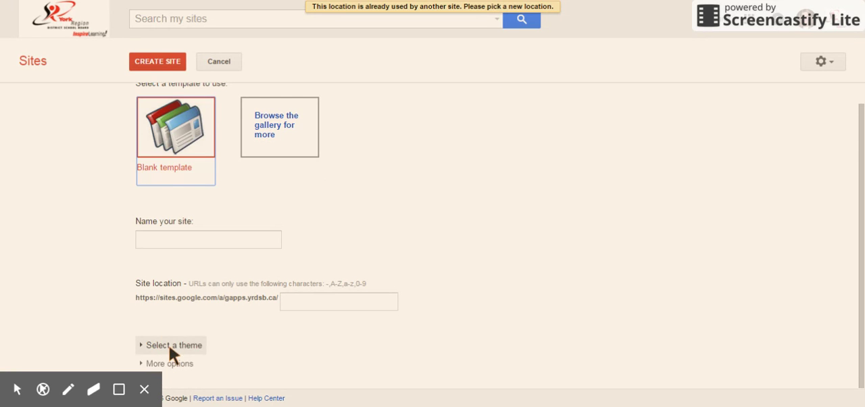
pyautogui.click(188, 346)
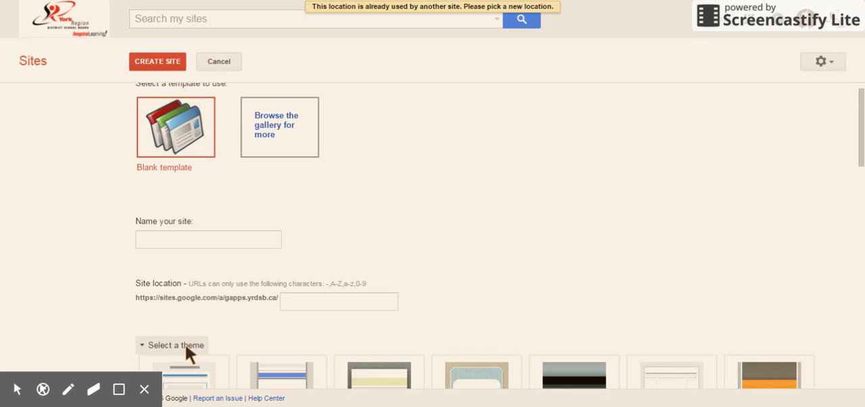
pyautogui.scroll(-5, 574, 203)
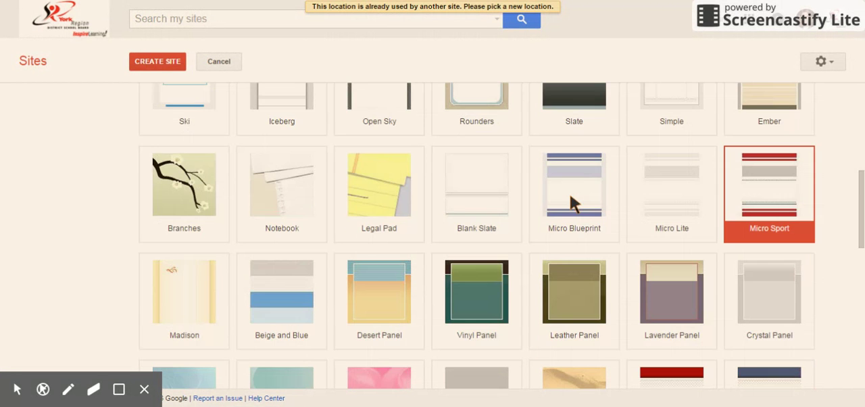
pyautogui.scroll(-5, 447, 236)
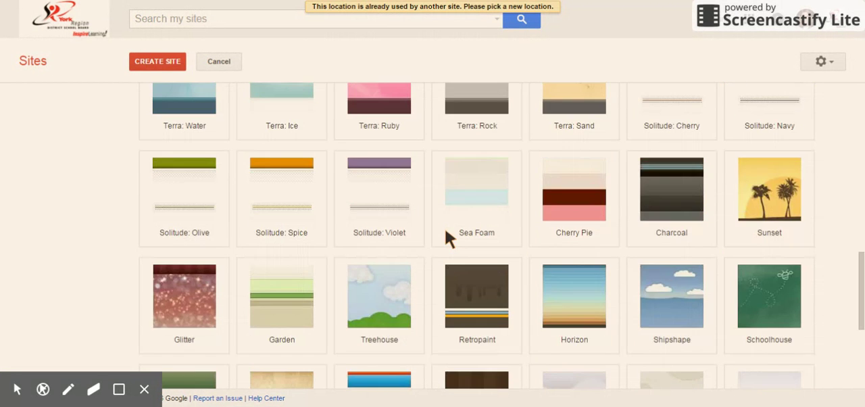
pyautogui.scroll(-3, 447, 236)
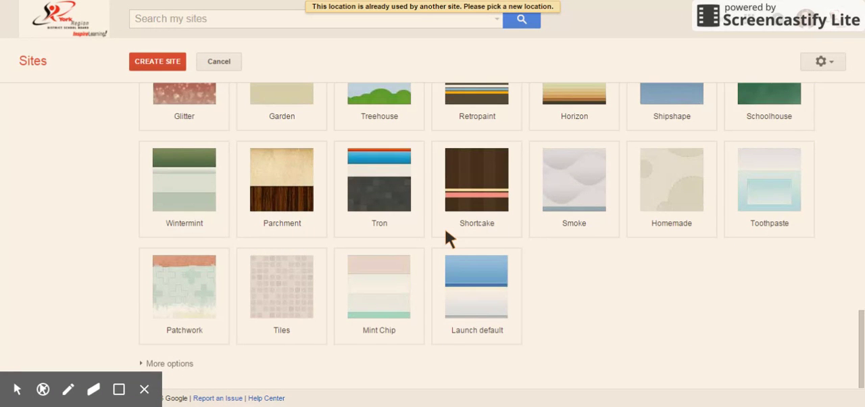
pyautogui.scroll(10, 447, 236)
pyautogui.scroll(-2, 447, 236)
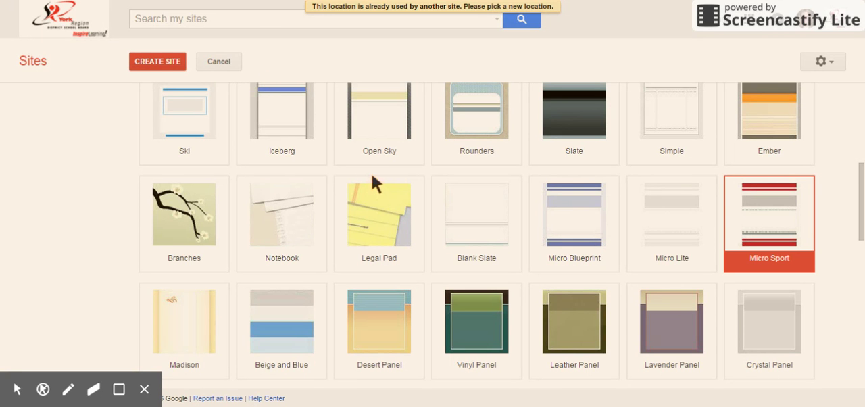
pyautogui.scroll(5, 348, 178)
pyautogui.scroll(-4, 350, 181)
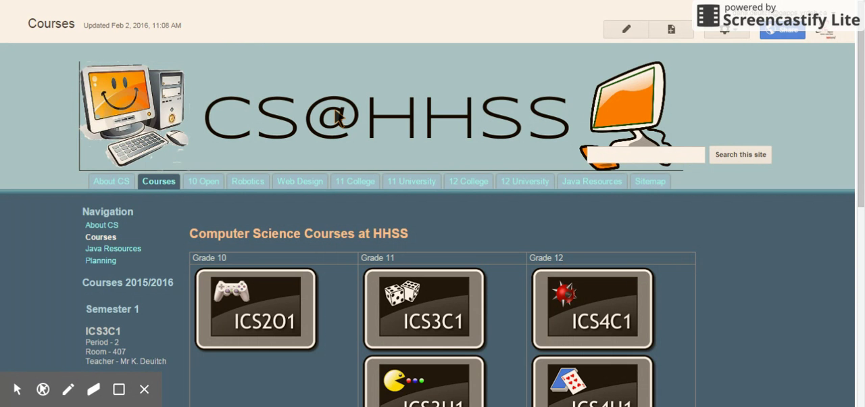
# - Look over the Courses page of the CS@HHSS site and open the Evaluating Sources page under Web Design
pyautogui.scroll(-4, 336, 117)
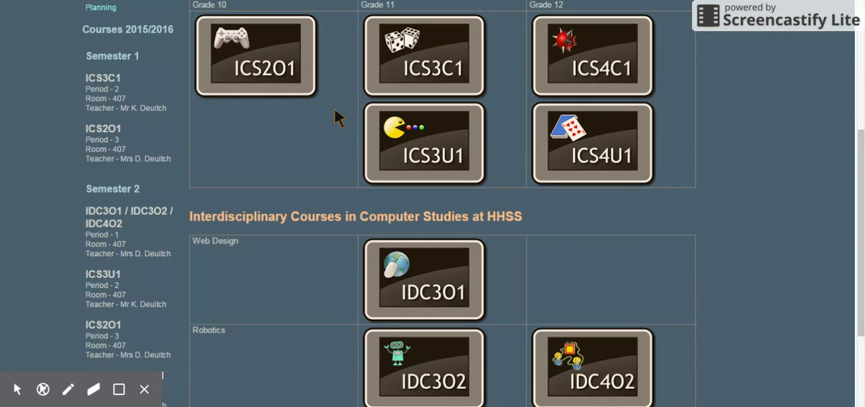
pyautogui.scroll(4, 336, 117)
pyautogui.moveTo(287, 184)
pyautogui.click(303, 213)
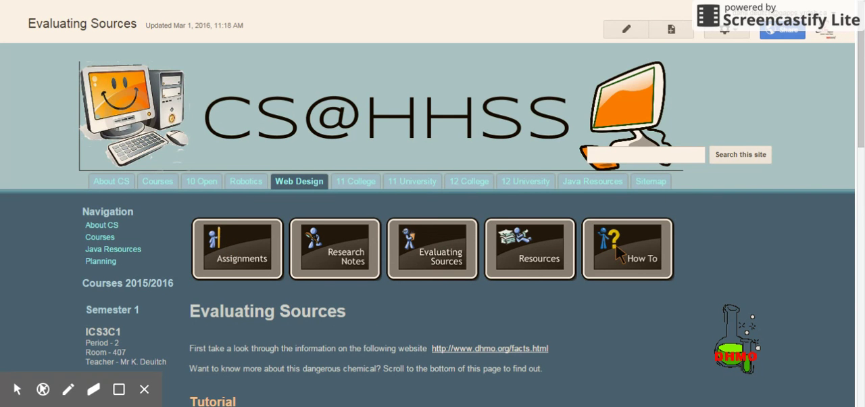
# - Examine the Evaluating Sources page content and the sidebar beside it, and return to its beginning
pyautogui.scroll(-1, 616, 245)
pyautogui.scroll(-1, 618, 250)
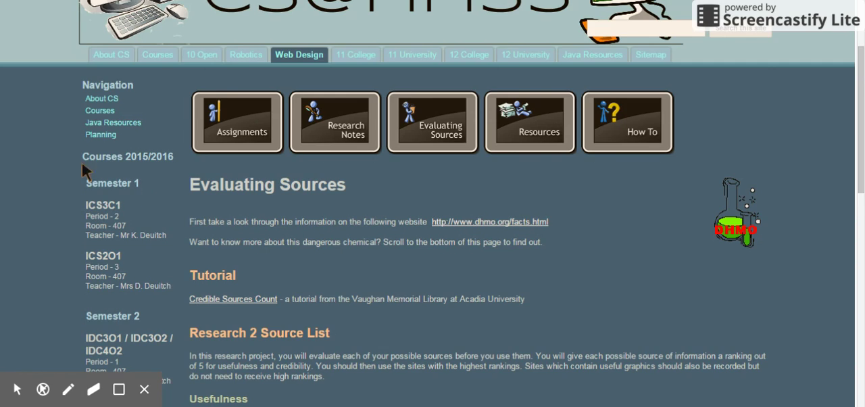
pyautogui.scroll(-2, 92, 144)
pyautogui.scroll(-3, 92, 142)
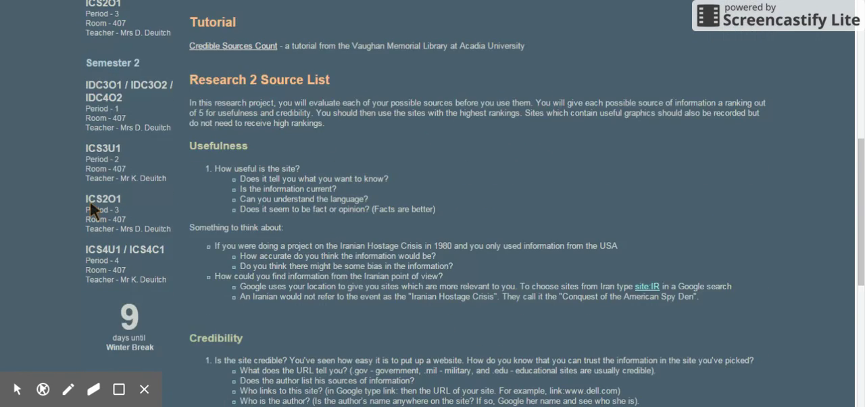
pyautogui.scroll(4, 90, 202)
pyautogui.scroll(3, 90, 201)
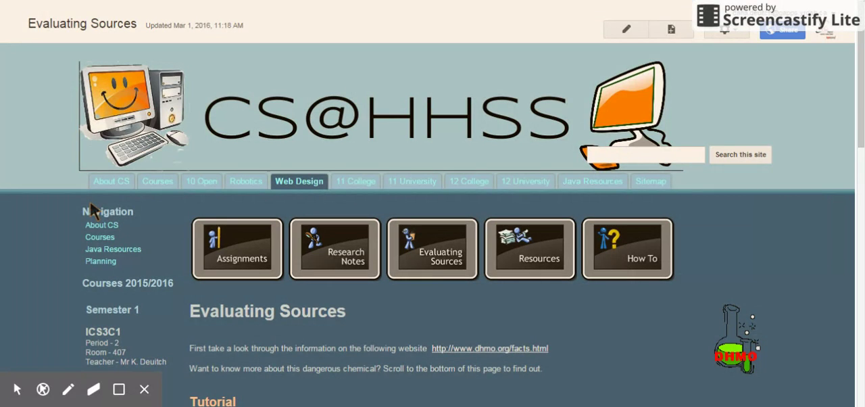
# - Open the site layout for editing, and hide the site header and show it again
pyautogui.click(734, 31)
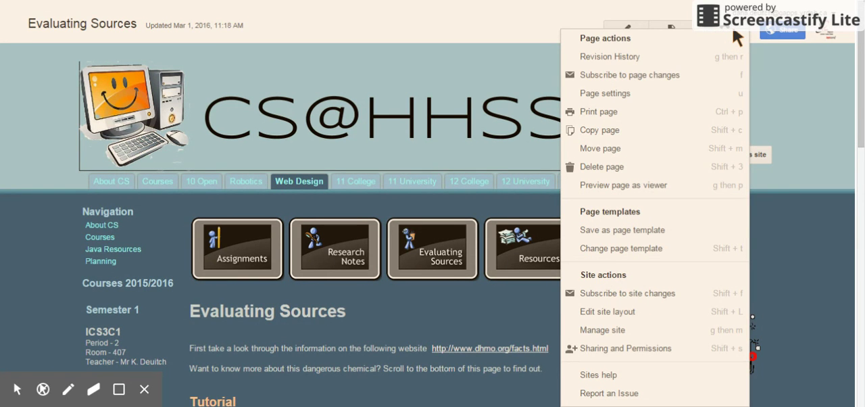
pyautogui.click(622, 318)
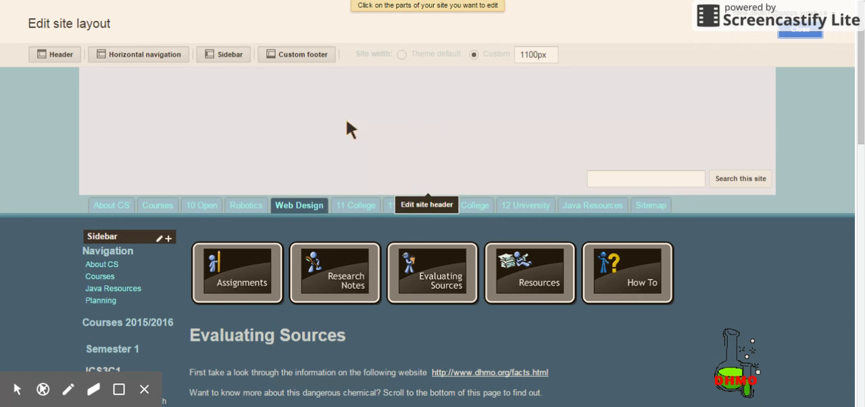
pyautogui.click(58, 54)
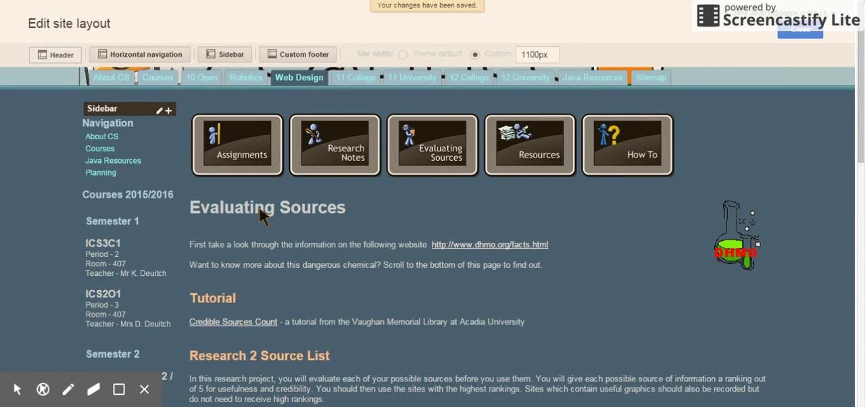
pyautogui.click(60, 54)
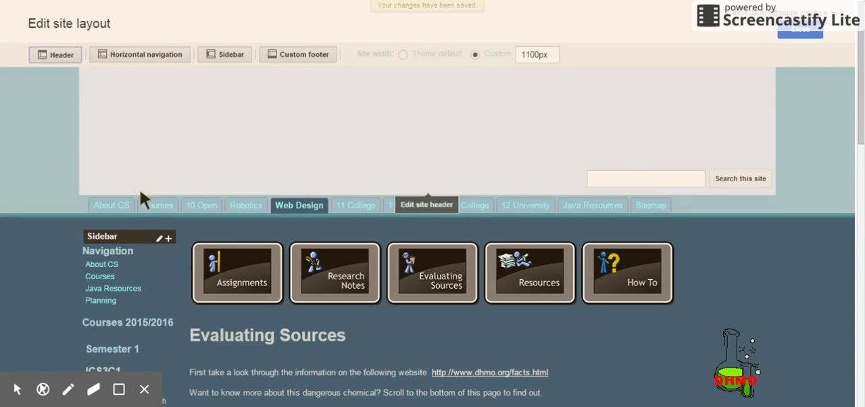
# - Examine the Web Design subpages in the horizontal navigation settings, cancel, and leave layout editing to check them on the site
pyautogui.click(466, 214)
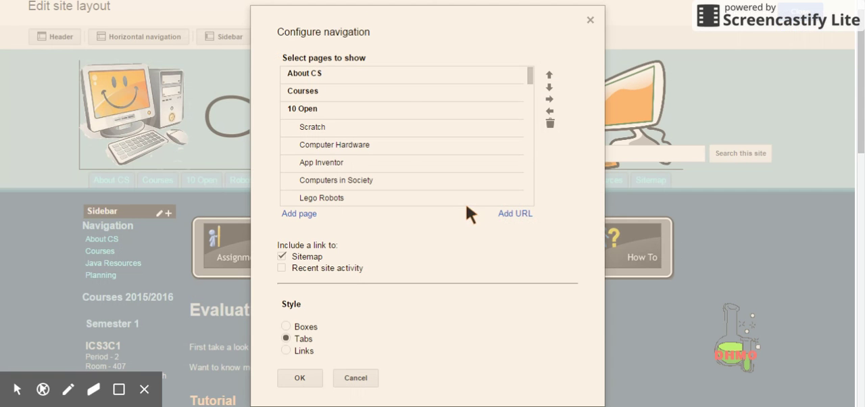
pyautogui.scroll(-5, 318, 146)
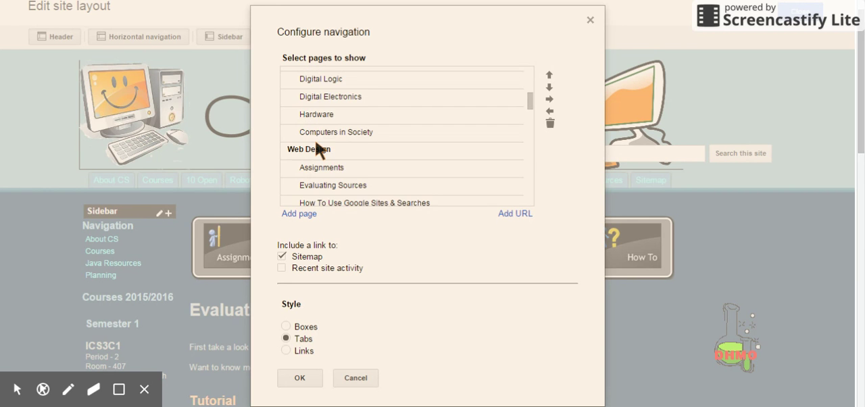
pyautogui.click(330, 157)
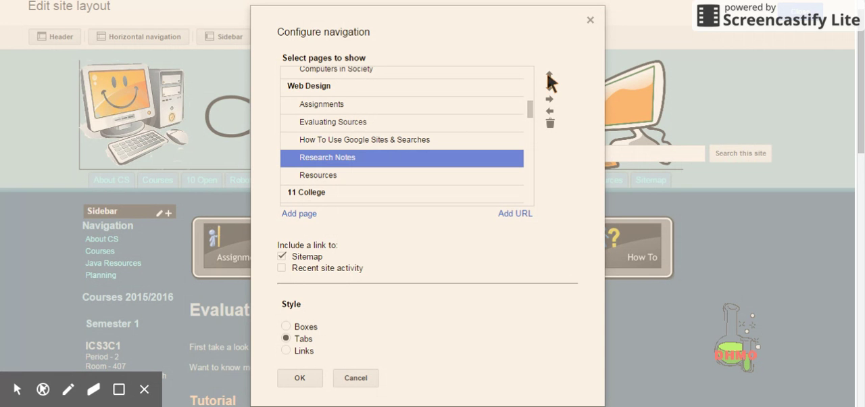
pyautogui.click(304, 107)
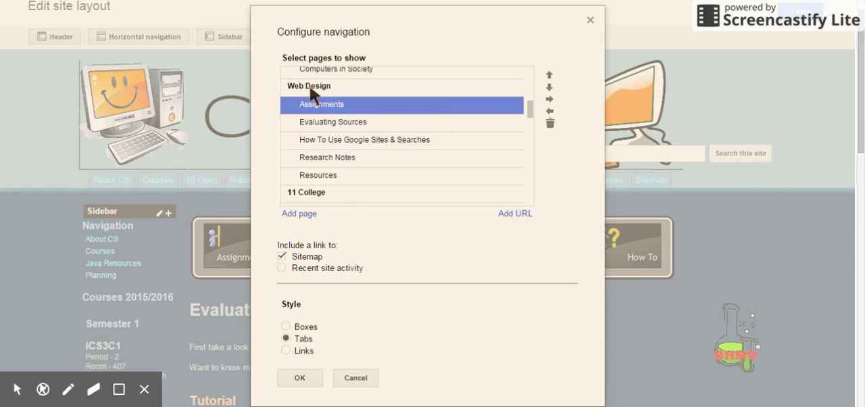
pyautogui.click(355, 377)
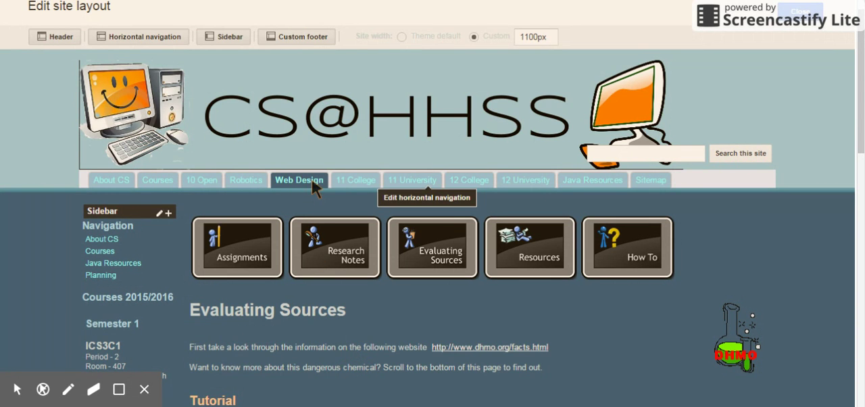
pyautogui.click(800, 11)
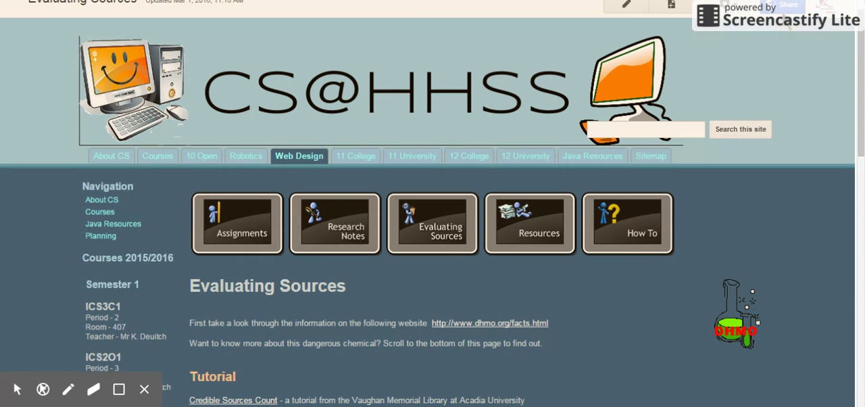
pyautogui.moveTo(306, 152)
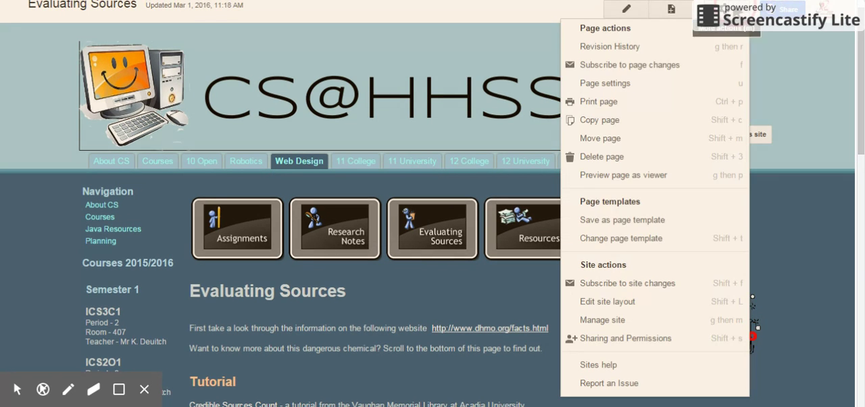
# - Reopen the site layout for editing and review the items that can be added to the sidebar, without adding any
pyautogui.click(722, 7)
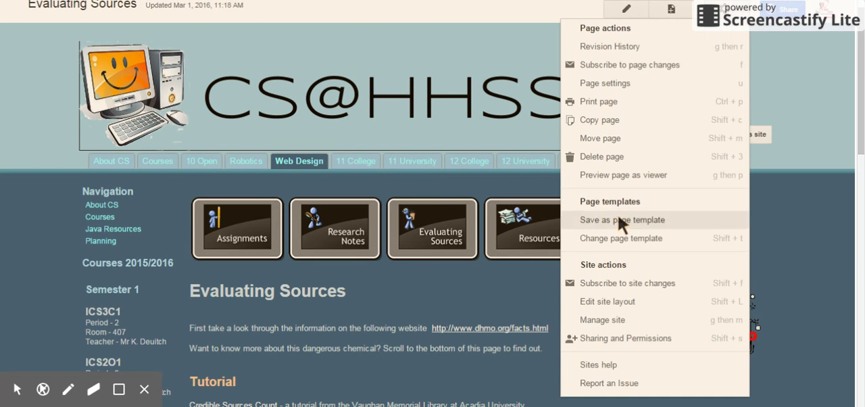
pyautogui.click(619, 300)
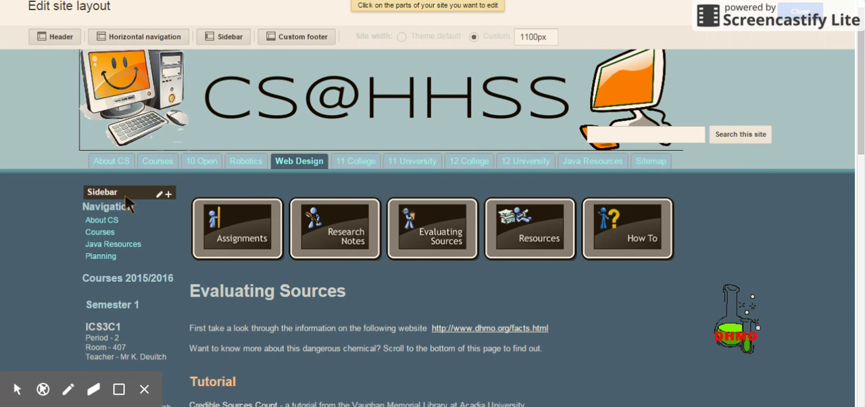
pyautogui.scroll(-1, 62, 222)
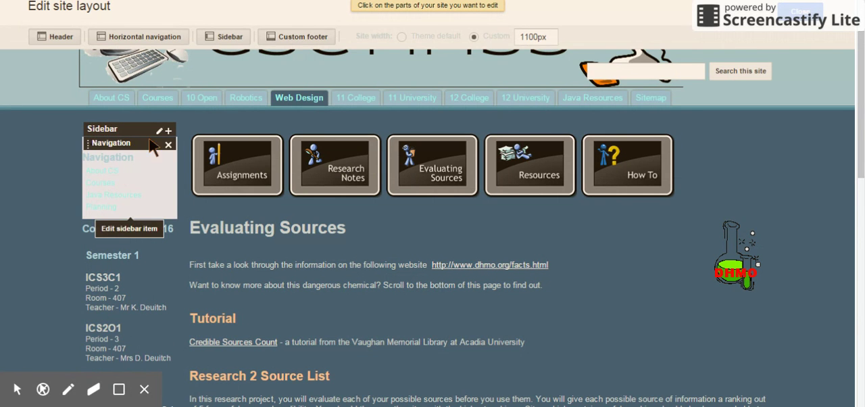
pyautogui.click(168, 130)
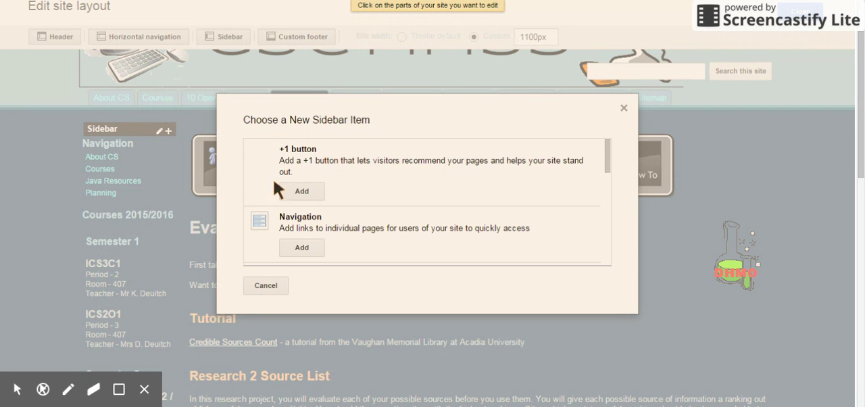
pyautogui.scroll(-3, 323, 187)
pyautogui.scroll(-2, 320, 185)
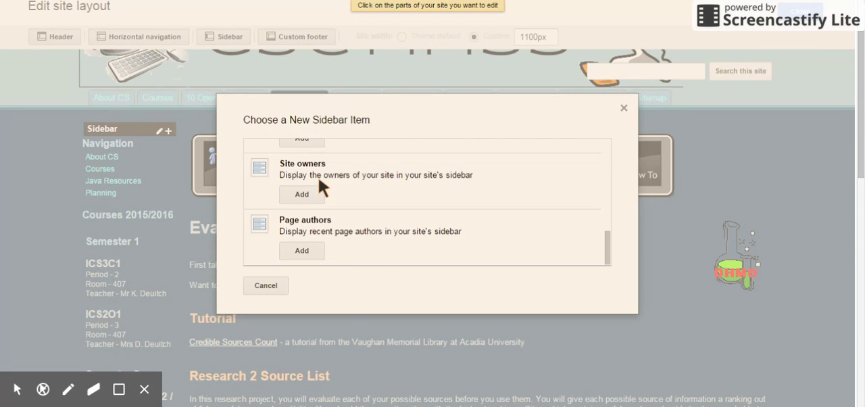
pyautogui.click(273, 285)
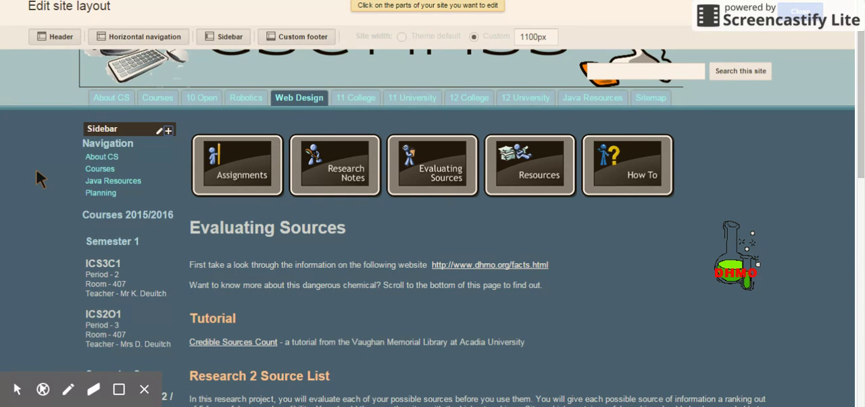
# - Examine the existing sidebar items, including the course text box and the Countdown gadget
pyautogui.scroll(-1, 36, 170)
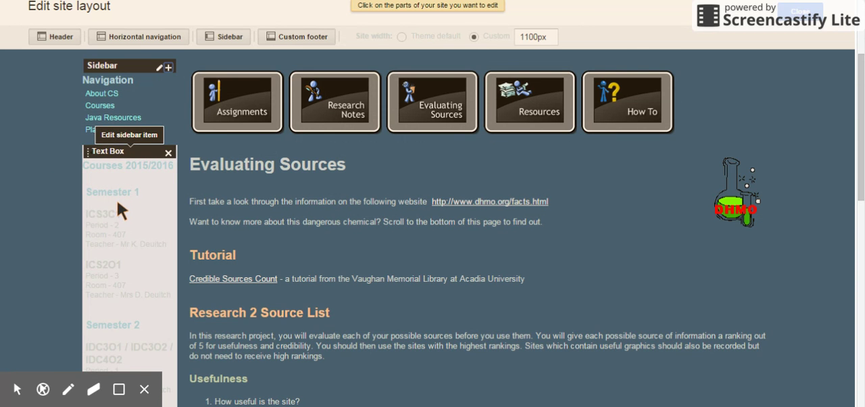
pyautogui.scroll(-2, 120, 211)
pyautogui.scroll(-4, 37, 193)
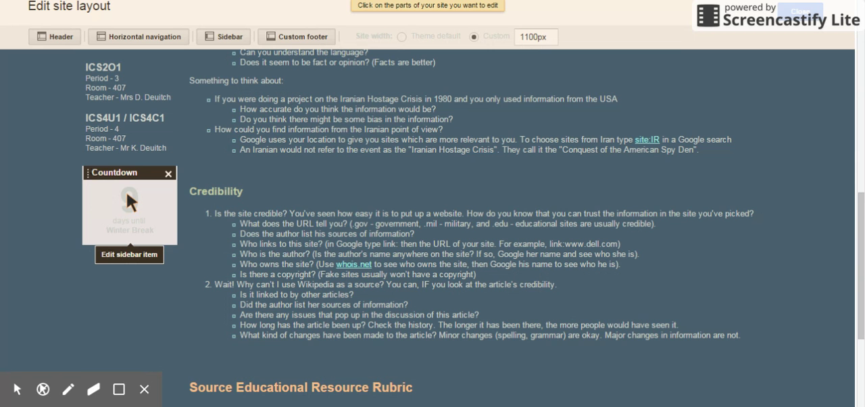
# - Review the whole page from header to footer in the site layout editor, and leave layout editing
pyautogui.scroll(6, 57, 202)
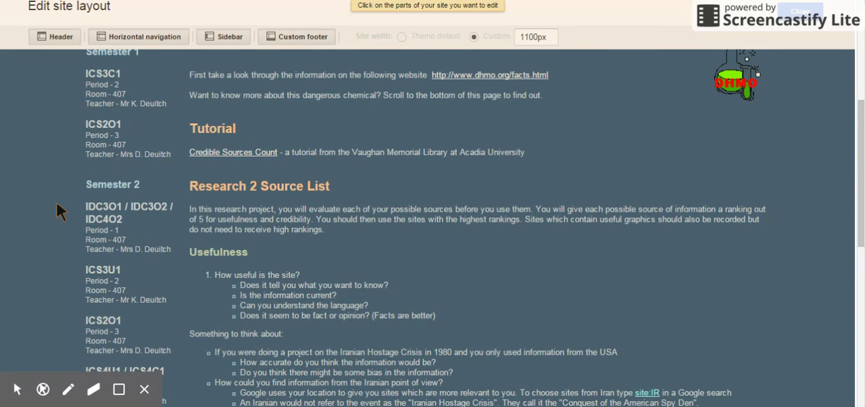
pyautogui.scroll(2, 56, 212)
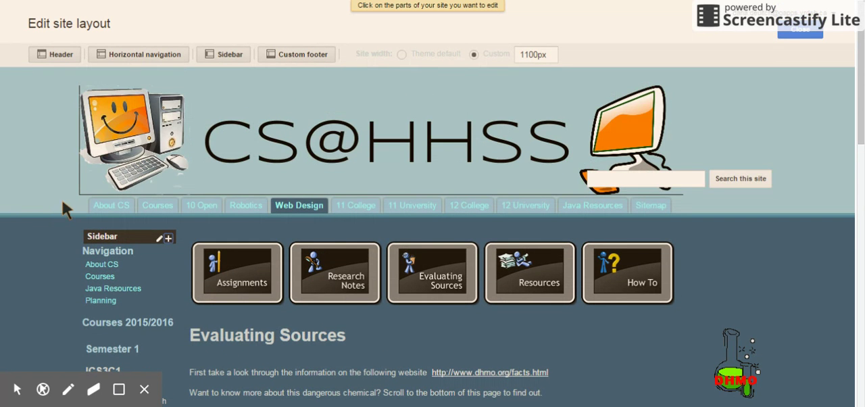
pyautogui.scroll(-20, 120, 150)
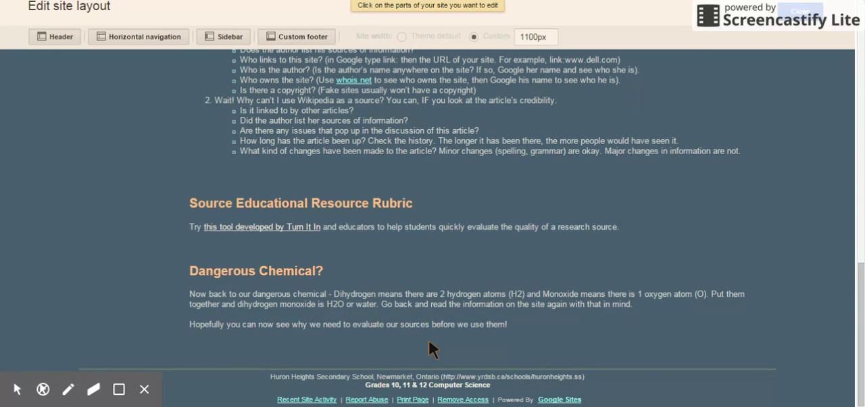
pyautogui.scroll(20, 429, 341)
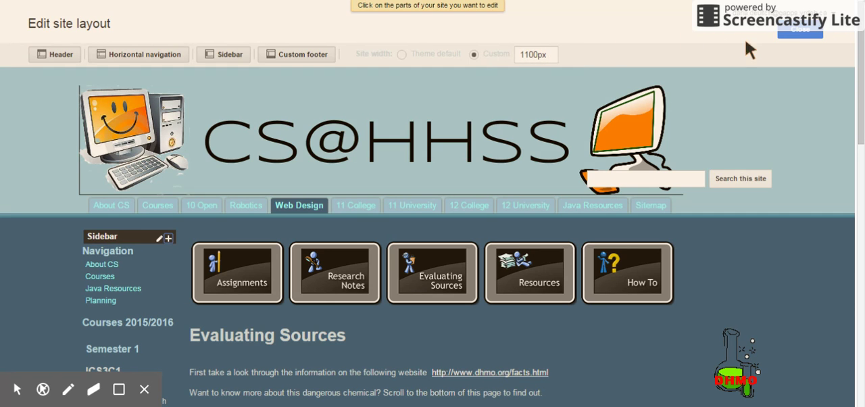
pyautogui.click(798, 32)
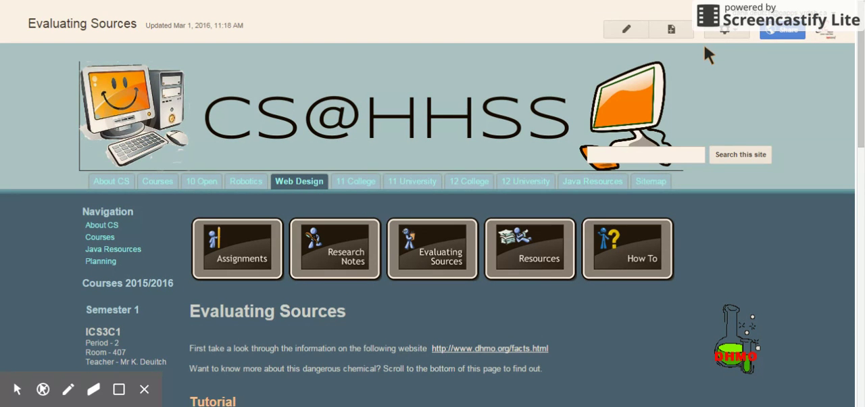
# - Open the Evaluating Sources page for editing and review the available column and sidebar layouts, keeping the one-column layout
pyautogui.click(736, 32)
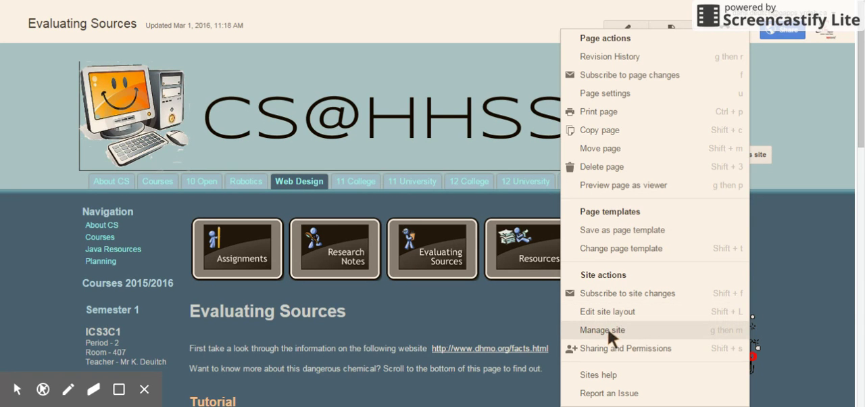
pyautogui.click(480, 308)
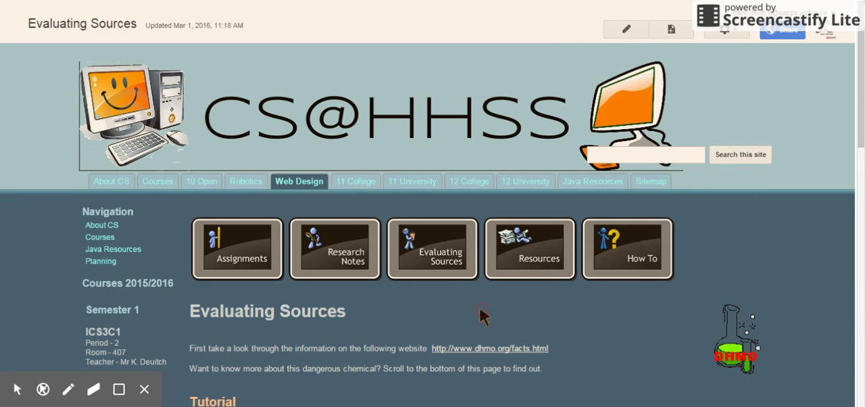
pyautogui.click(628, 31)
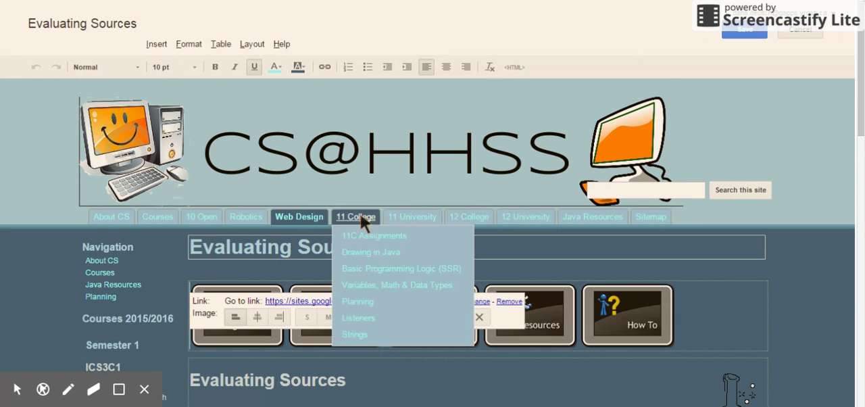
pyautogui.scroll(-2, 701, 308)
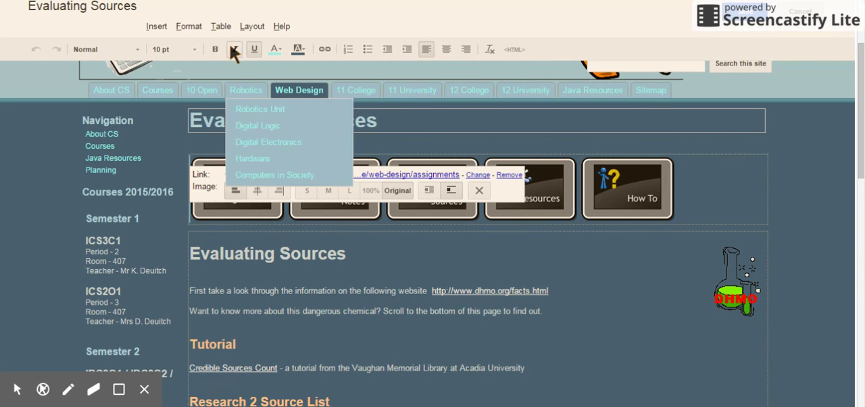
pyautogui.click(254, 27)
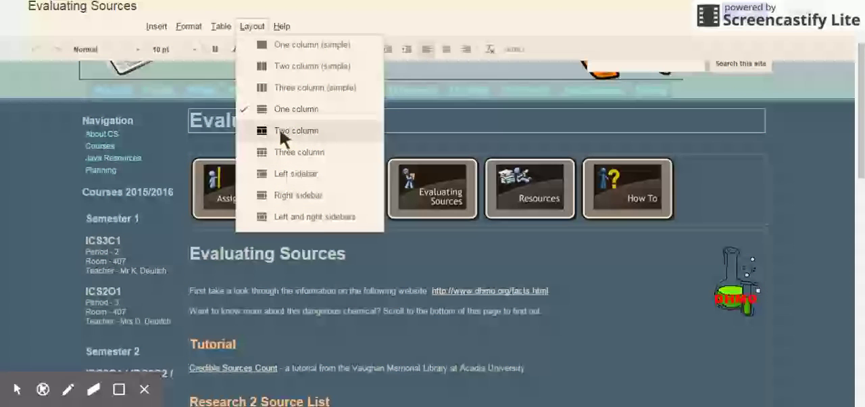
pyautogui.click(446, 251)
# - Examine the formatting of the Evaluating Sources, Tutorial, Research 2 Source List and Usefulness headings in the page text
pyautogui.scroll(-2, 341, 257)
pyautogui.scroll(-1, 342, 258)
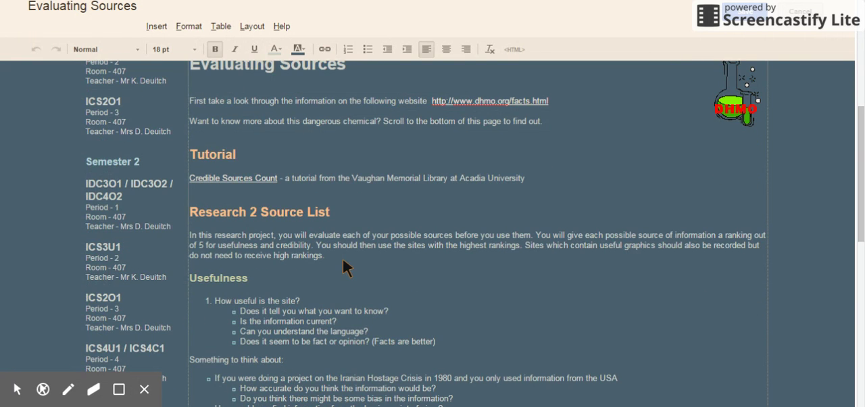
pyautogui.click(223, 68)
pyautogui.click(206, 155)
pyautogui.click(219, 210)
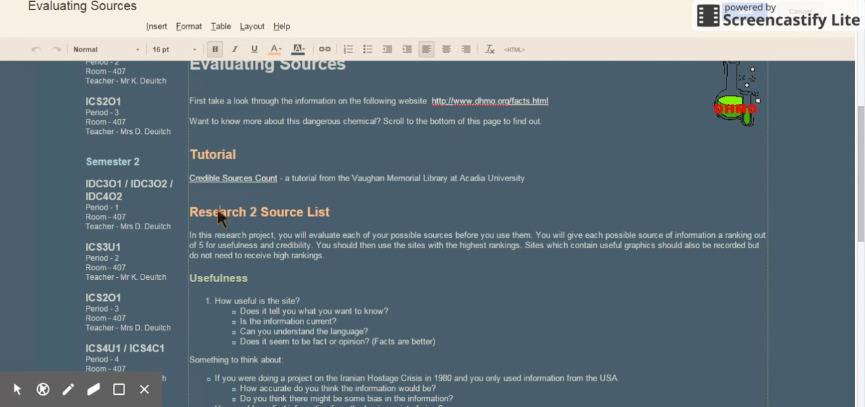
pyautogui.click(219, 272)
# - Add a new line reading "Heading" above the Tutorial section, below the sentence about the dangerous chemical
pyautogui.click(561, 123)
pyautogui.press('Return')
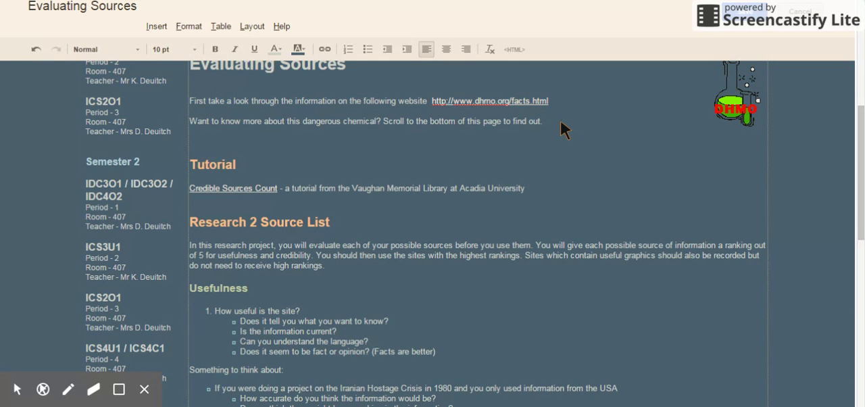
pyautogui.press('Return')
pyautogui.write('Heading')
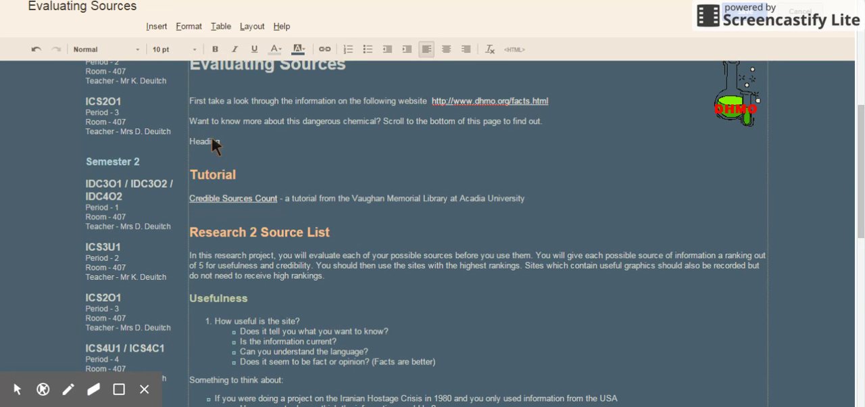
# - Apply the Heading 2, Heading 3 and Heading 4 formats in turn to the "Heading" line, and discard the page edits
pyautogui.doubleClick(203, 140)
pyautogui.click(188, 32)
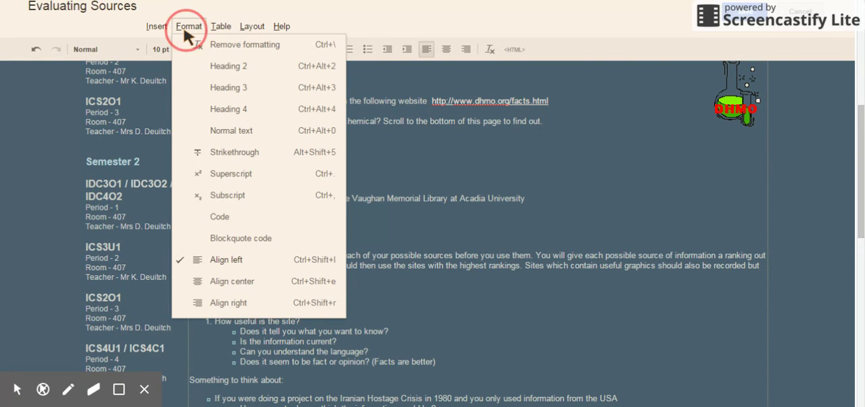
pyautogui.click(220, 69)
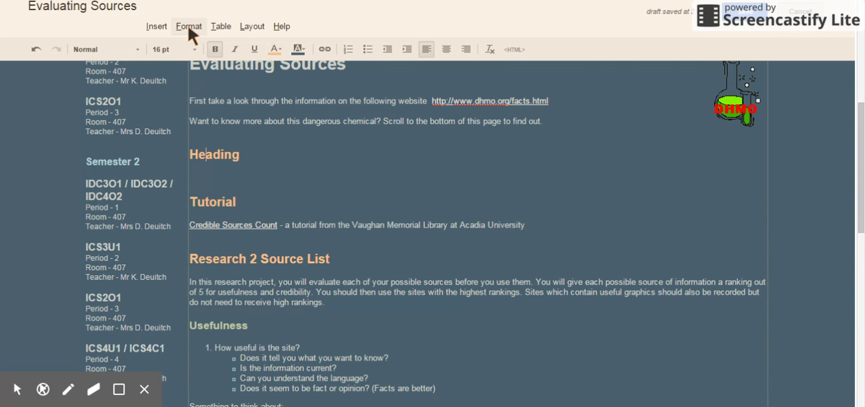
pyautogui.click(189, 29)
pyautogui.click(217, 85)
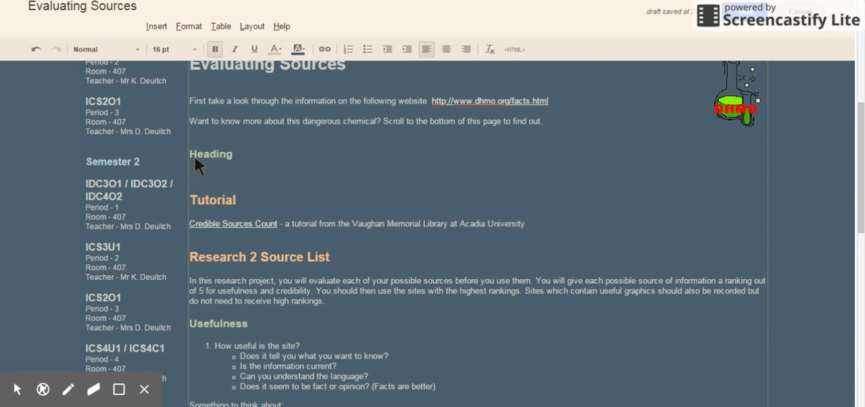
pyautogui.click(189, 28)
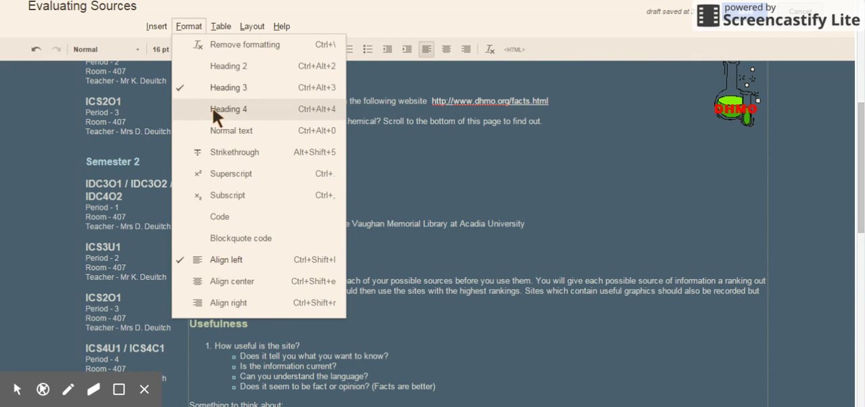
pyautogui.click(213, 108)
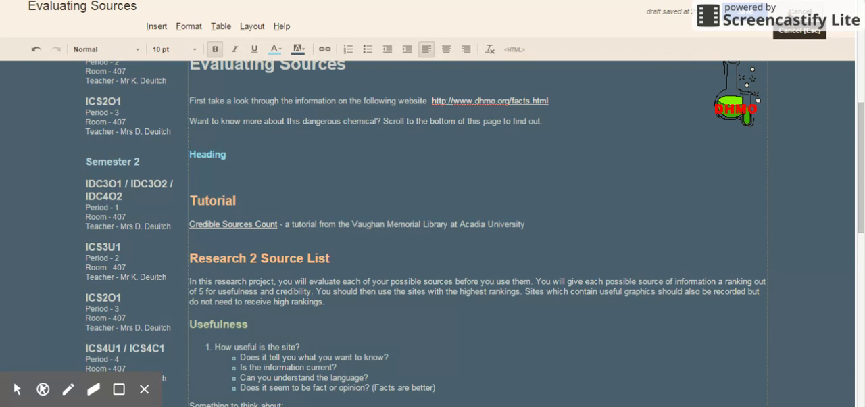
pyautogui.click(799, 12)
pyautogui.click(296, 228)
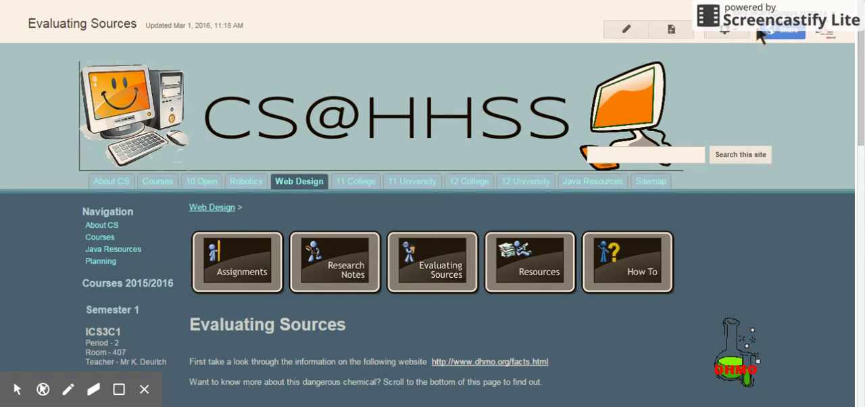
# - Open the site management settings and review the general options, from site name and description to storage and search
pyautogui.click(742, 33)
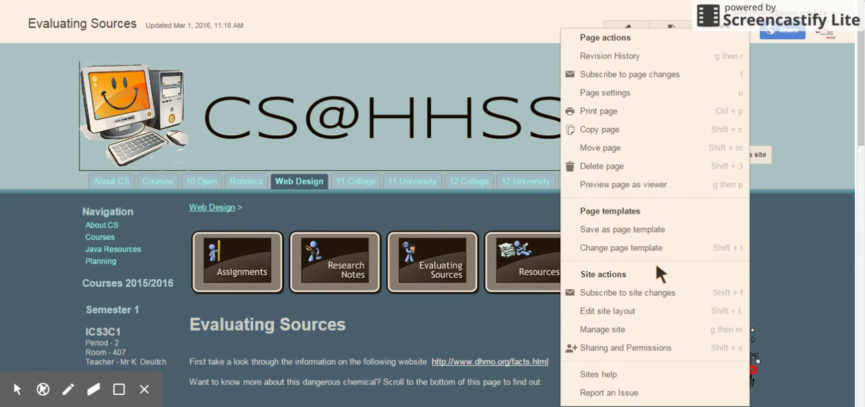
pyautogui.click(626, 330)
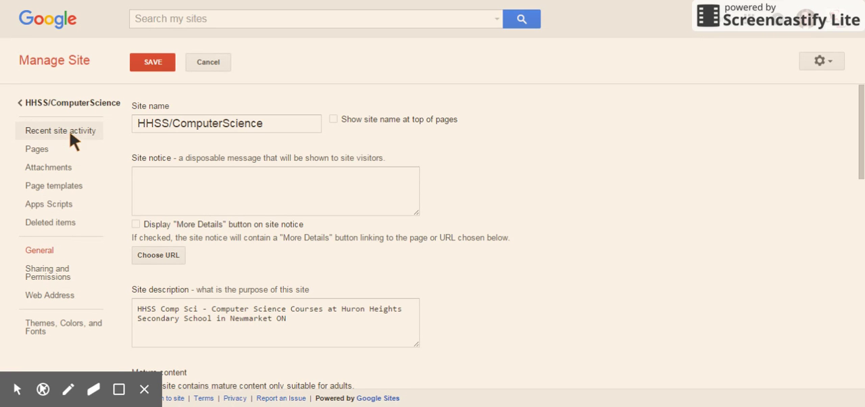
pyautogui.scroll(-1, 273, 216)
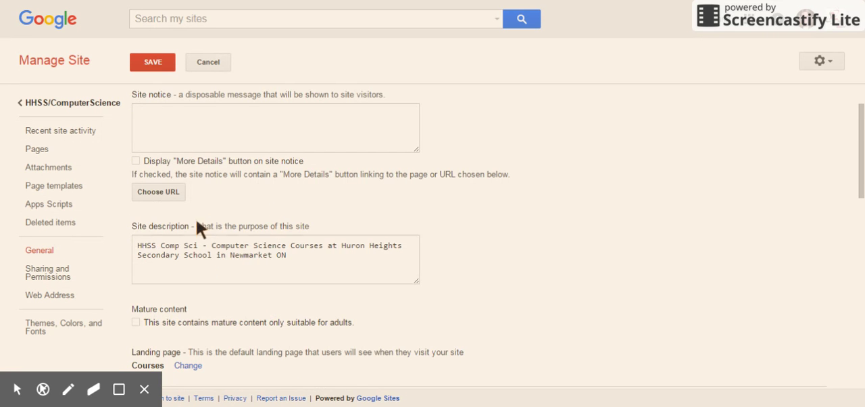
pyautogui.scroll(-3, 280, 261)
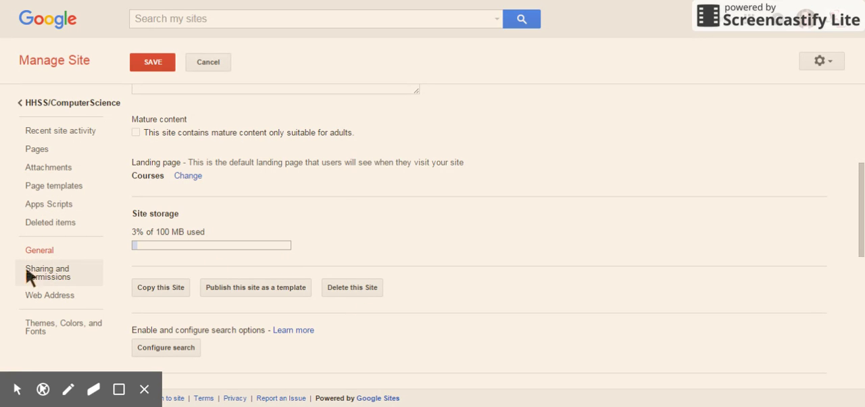
# - Open the theme, color and font settings, and select Terra: Water as the base theme after reviewing the theme list
pyautogui.click(51, 329)
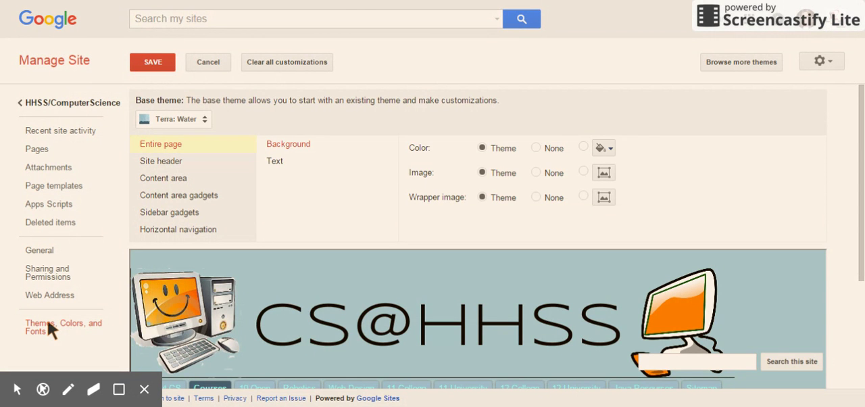
pyautogui.click(208, 119)
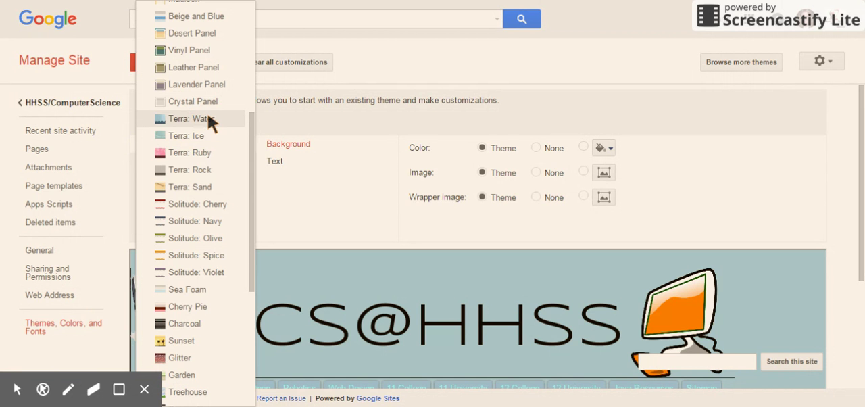
pyautogui.click(208, 118)
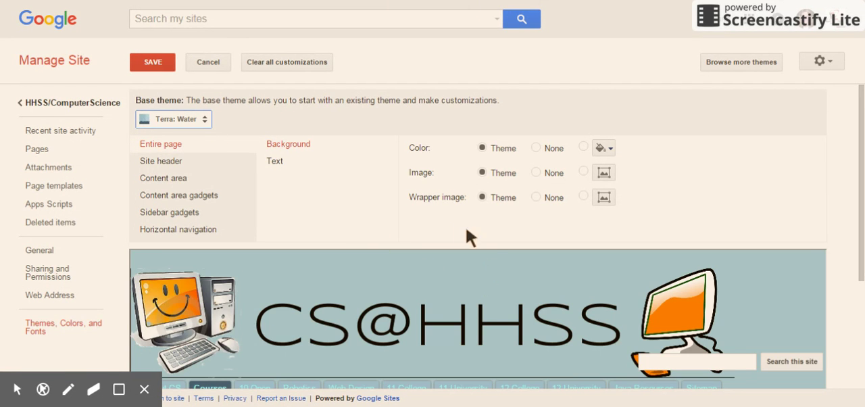
pyautogui.scroll(-3, 447, 271)
pyautogui.scroll(3, 386, 269)
# - Examine the text settings for the entire page and the background and title settings for the site header
pyautogui.click(281, 166)
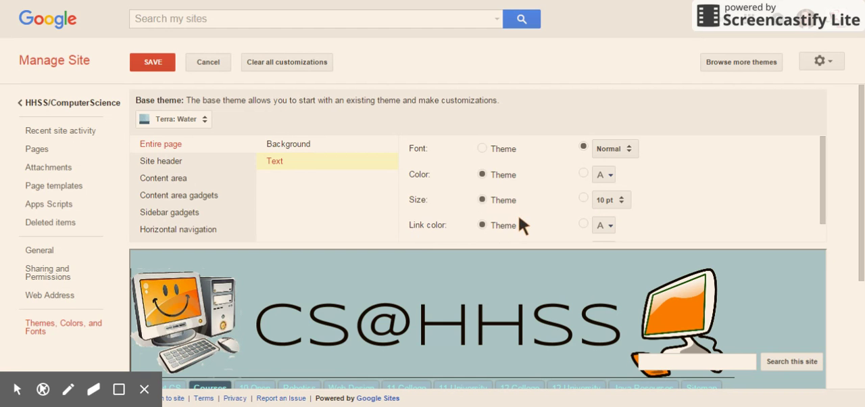
pyautogui.scroll(-1, 521, 226)
pyautogui.scroll(1, 495, 217)
pyautogui.click(168, 163)
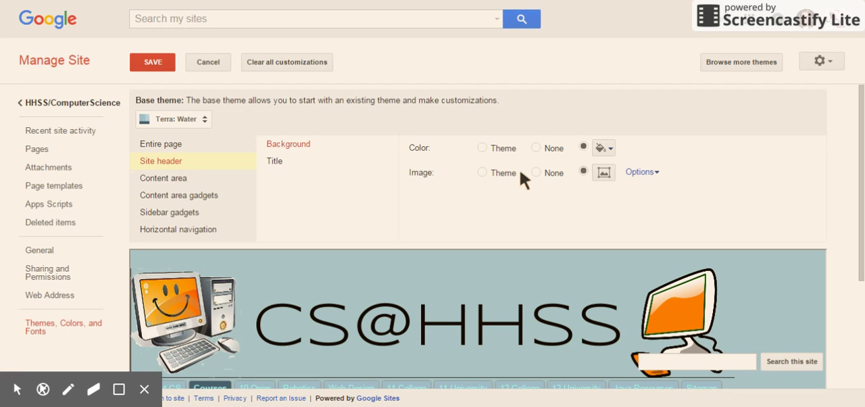
pyautogui.click(287, 167)
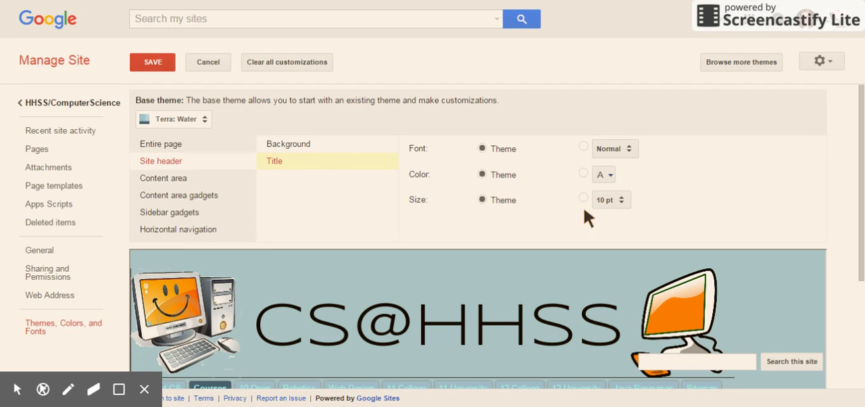
# - Set the color of the content area's H2 headers to the light orange #ffc798
pyautogui.click(171, 178)
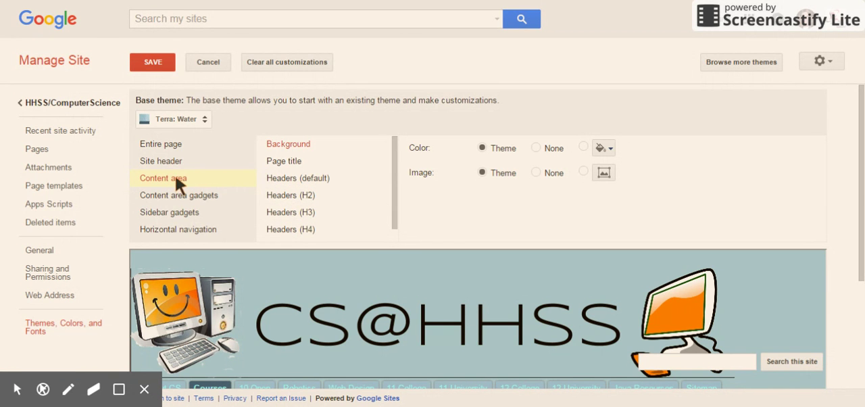
pyautogui.click(277, 195)
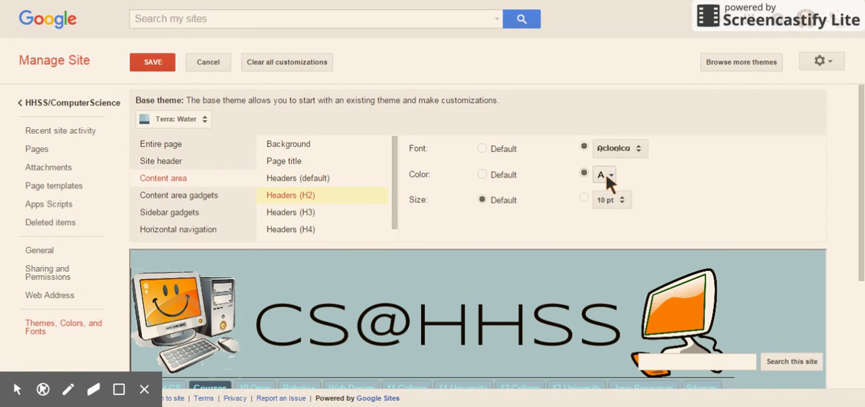
pyautogui.click(611, 175)
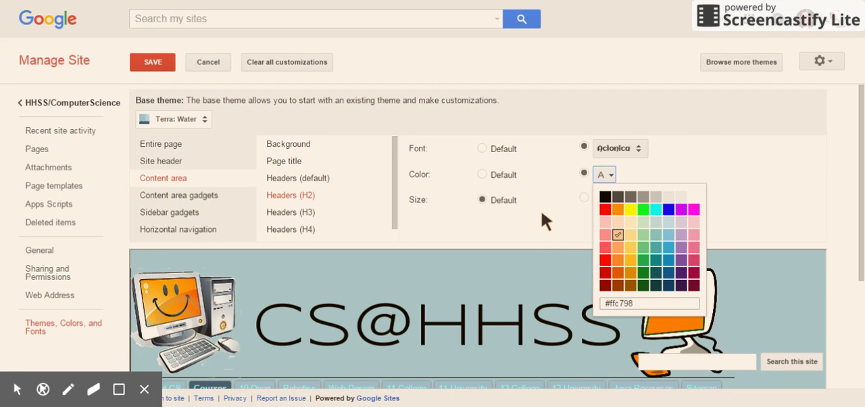
pyautogui.click(615, 237)
# - Set the color of the content area's H3 headers to bright magenta
pyautogui.click(312, 212)
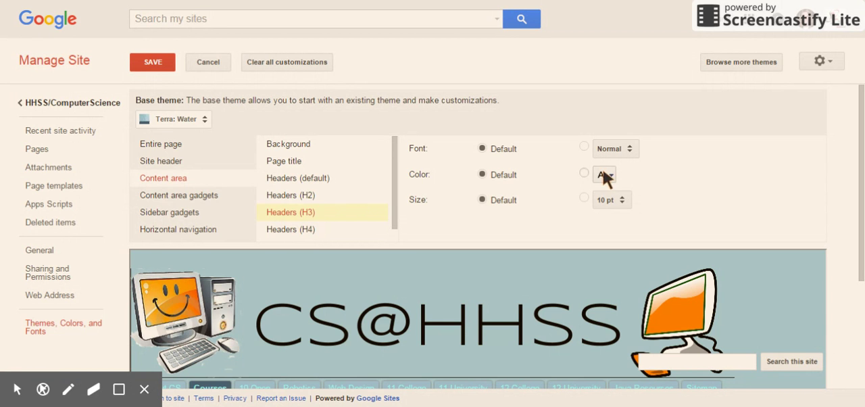
pyautogui.click(304, 230)
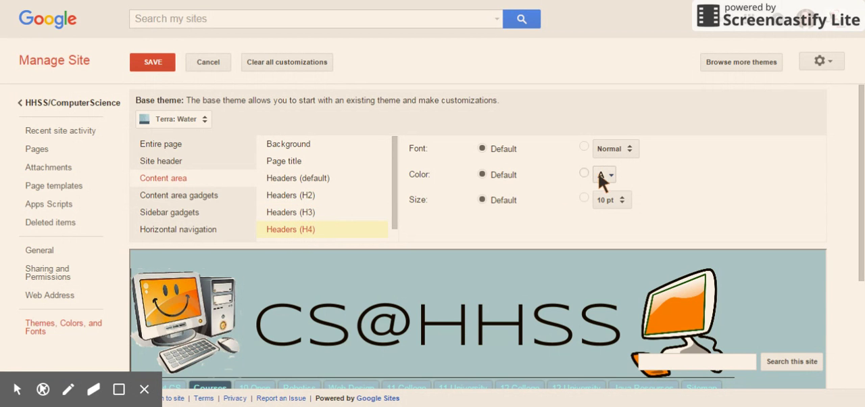
pyautogui.click(301, 214)
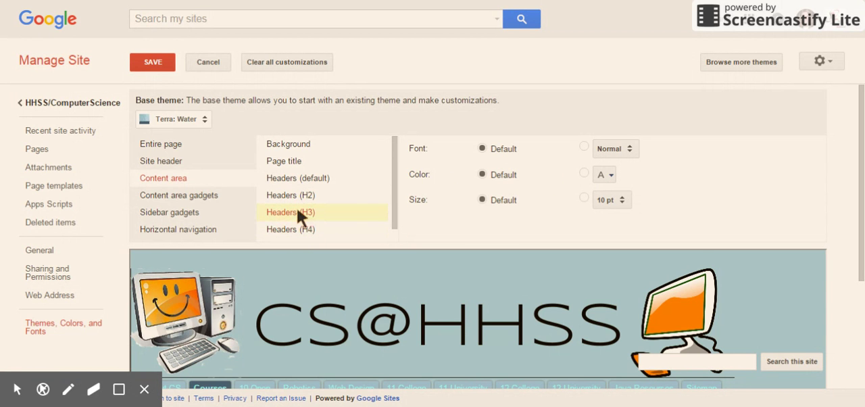
pyautogui.click(612, 177)
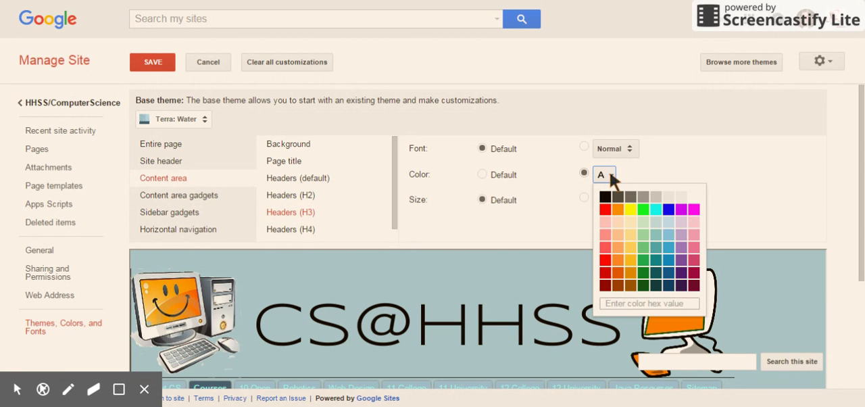
pyautogui.click(692, 209)
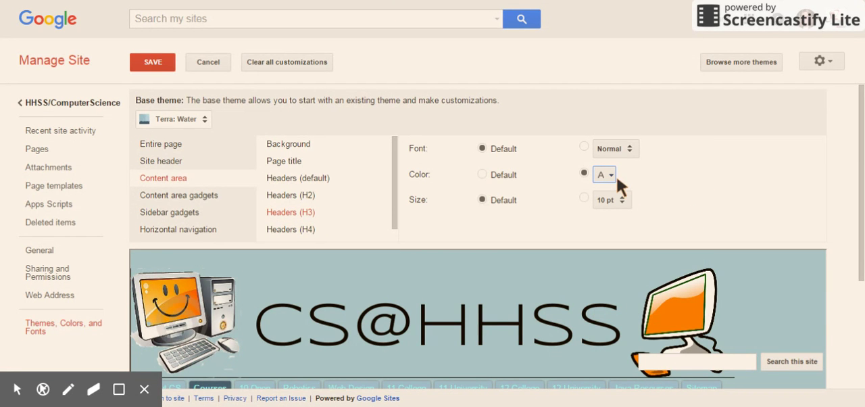
# - Save the theme changes, return to the site, and open the Evaluating Sources page under Web Design
pyautogui.click(159, 66)
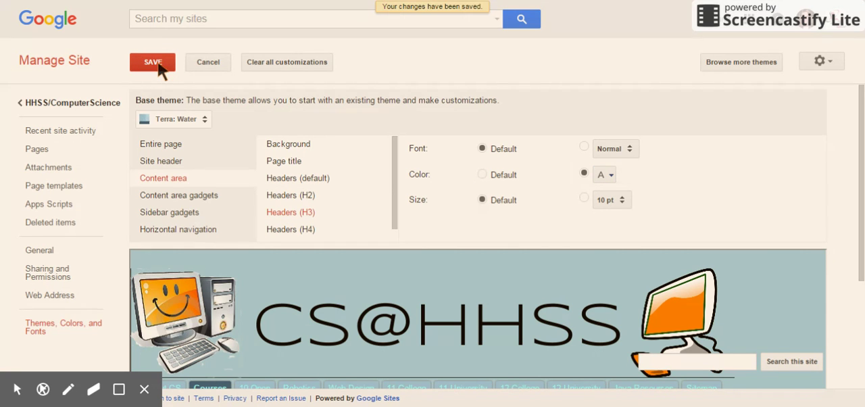
pyautogui.click(63, 104)
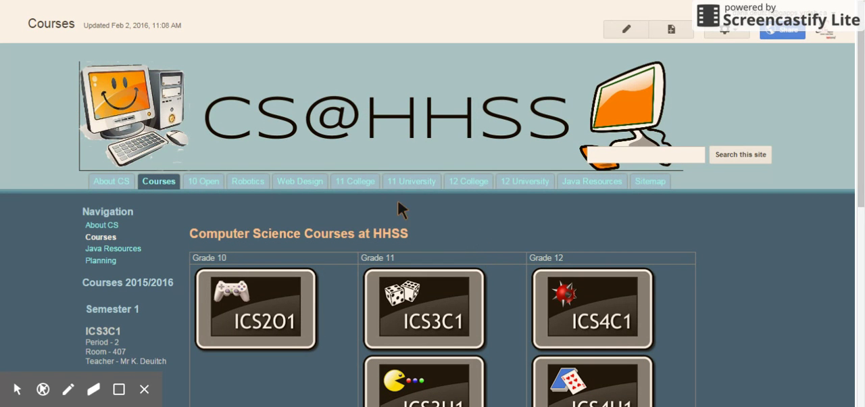
pyautogui.moveTo(307, 184)
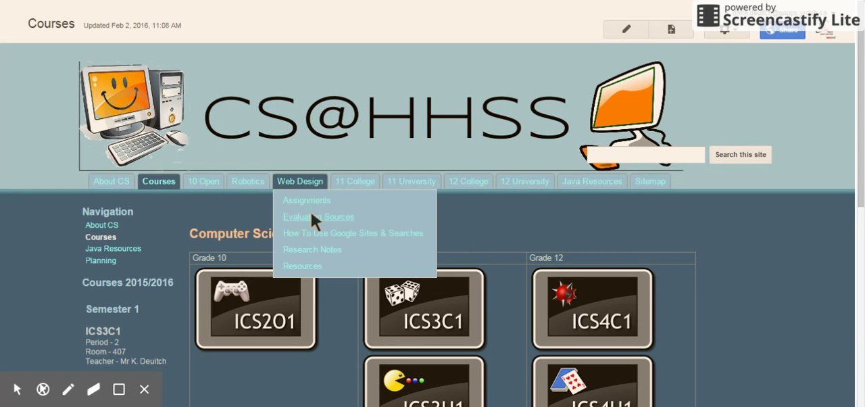
pyautogui.click(311, 212)
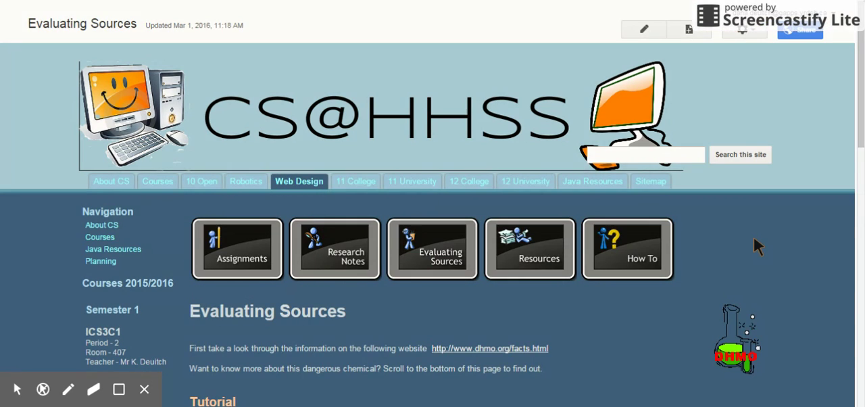
# - Examine the H2 and H3 header colors throughout the Evaluating Sources page
pyautogui.scroll(-3, 768, 236)
pyautogui.scroll(-4, 769, 240)
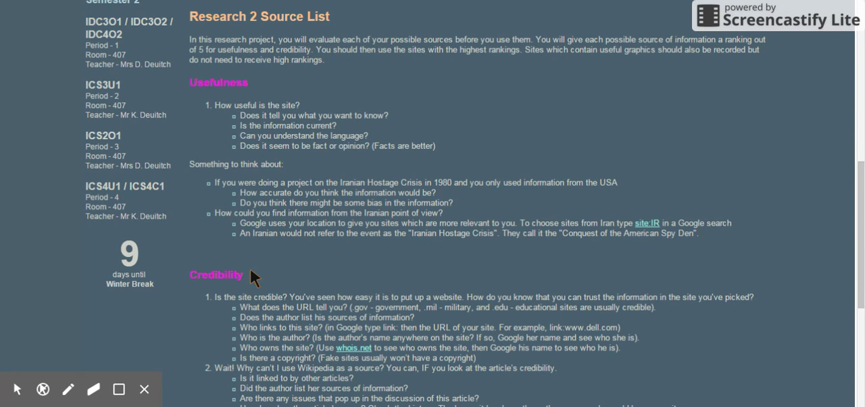
pyautogui.scroll(1, 250, 268)
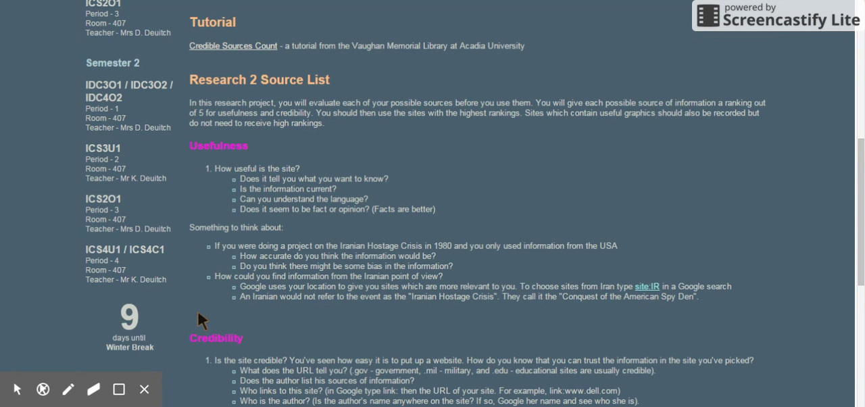
pyautogui.scroll(-5, 329, 308)
pyautogui.scroll(6, 329, 308)
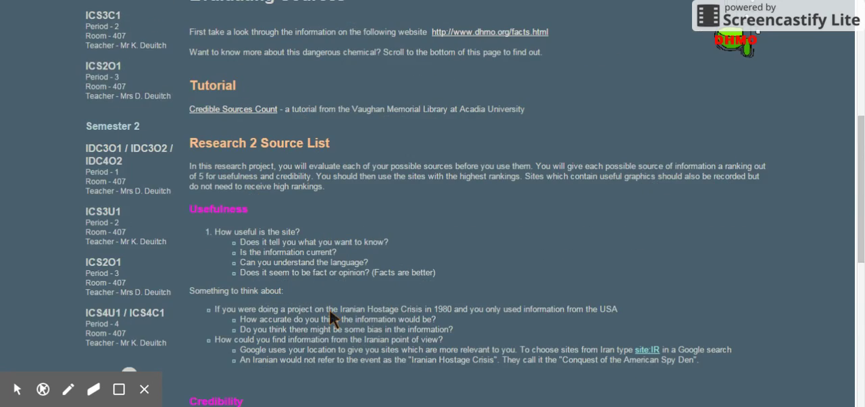
pyautogui.scroll(3, 330, 312)
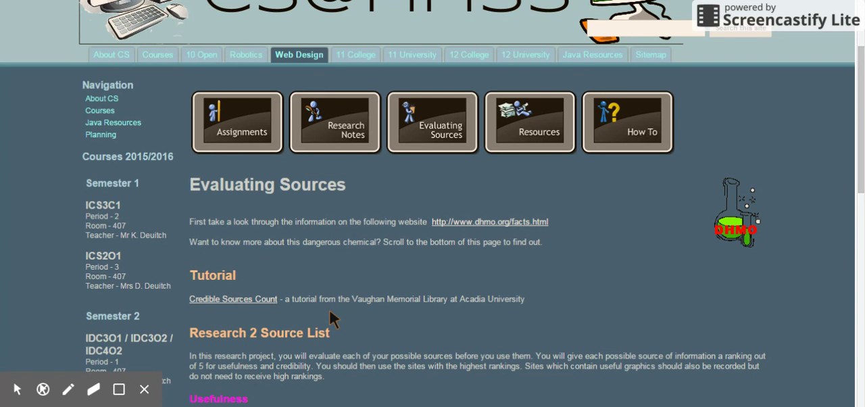
pyautogui.scroll(2, 329, 312)
pyautogui.scroll(-5, 329, 312)
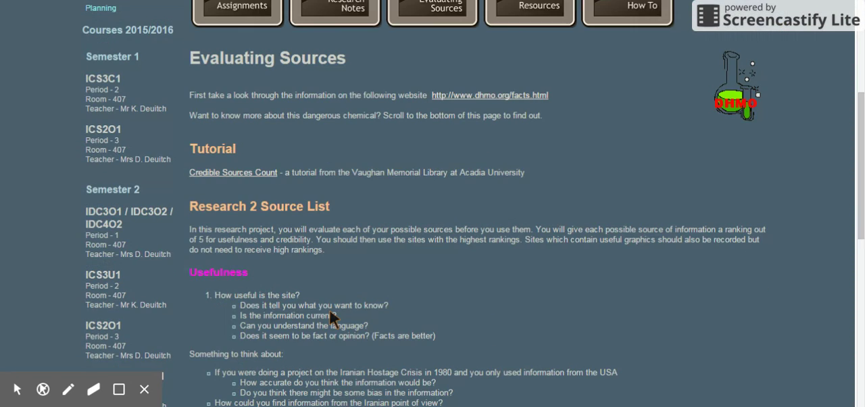
pyautogui.scroll(4, 329, 312)
pyautogui.scroll(1, 330, 312)
pyautogui.scroll(-3, 330, 313)
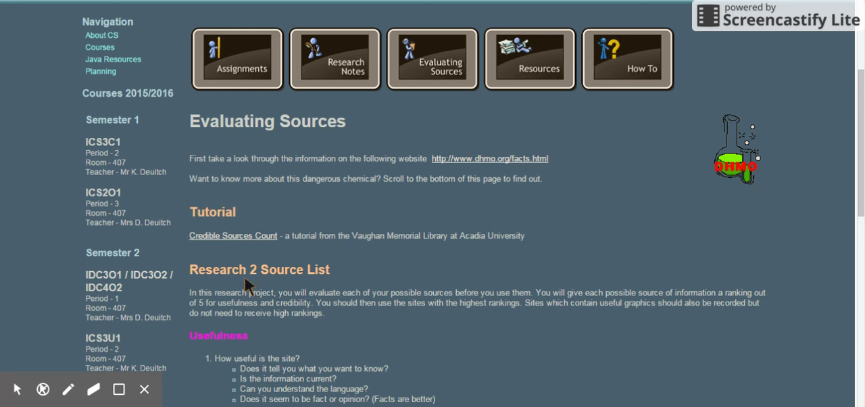
pyautogui.scroll(3, 451, 259)
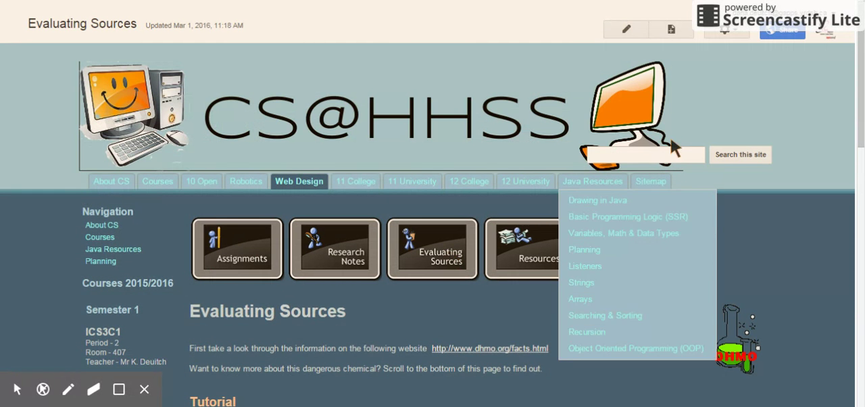
# - Open the site's management settings and go to the theme, color and font customization
pyautogui.click(724, 29)
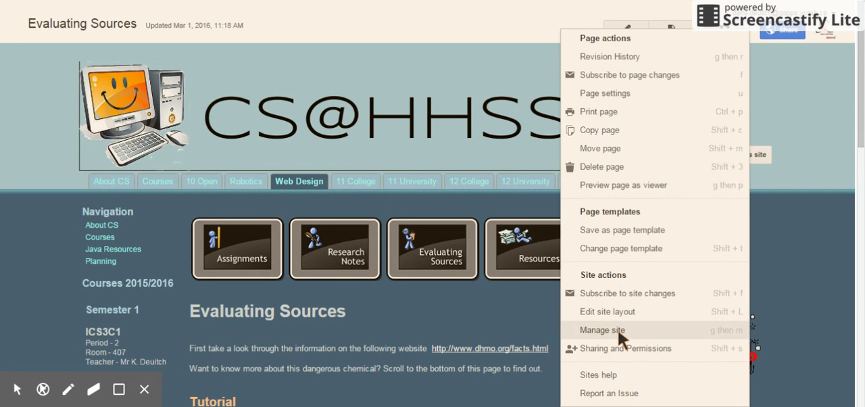
pyautogui.click(615, 331)
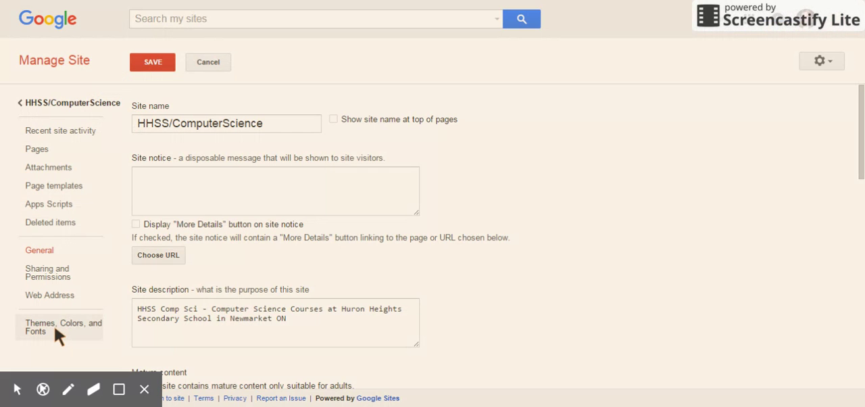
pyautogui.click(59, 331)
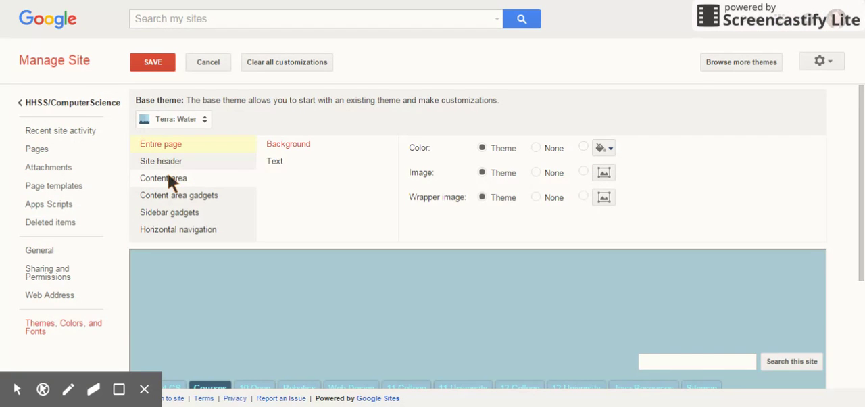
# - Reset the color of the content area's H3 headers to Default and save the theme
pyautogui.click(169, 179)
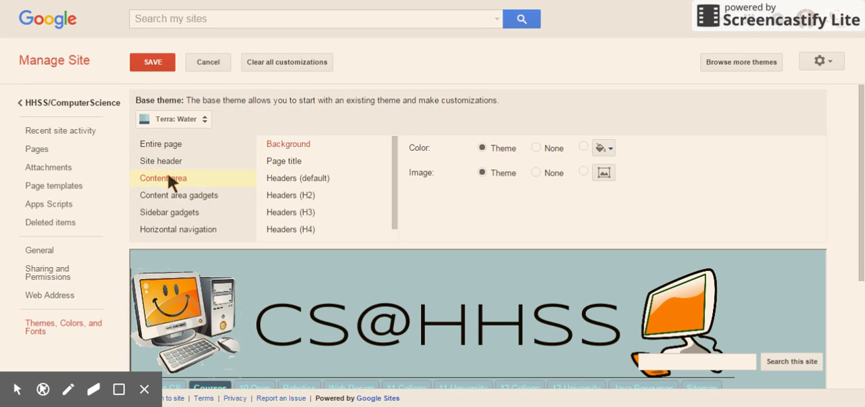
pyautogui.click(286, 212)
pyautogui.click(482, 174)
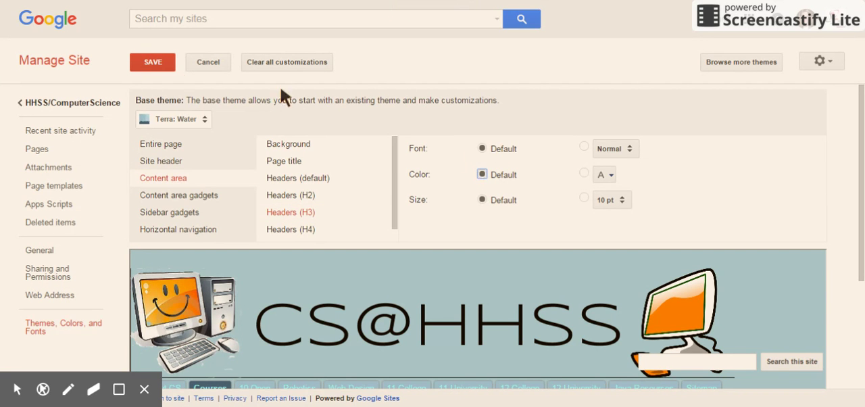
pyautogui.click(162, 71)
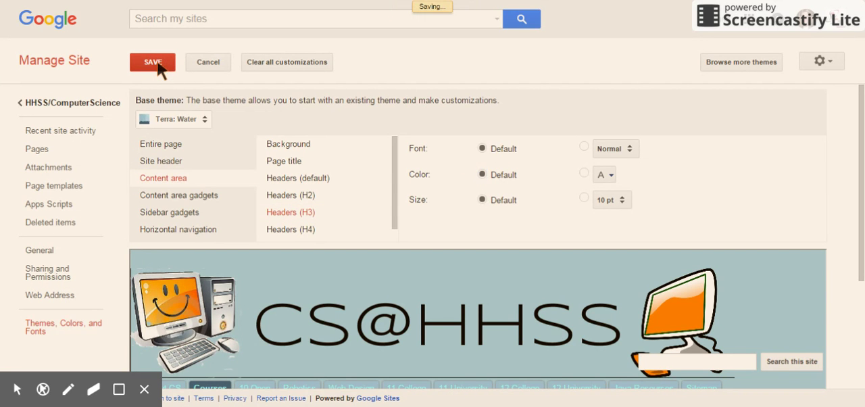